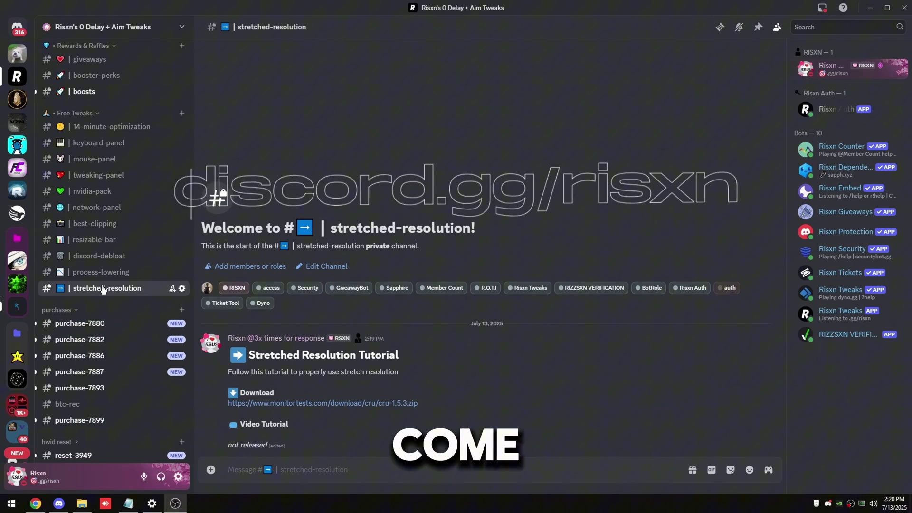
# Step: Download cru-1.5.3.zip from the monitortests link and extract it into Documents\cru
pyautogui.click(356, 403)
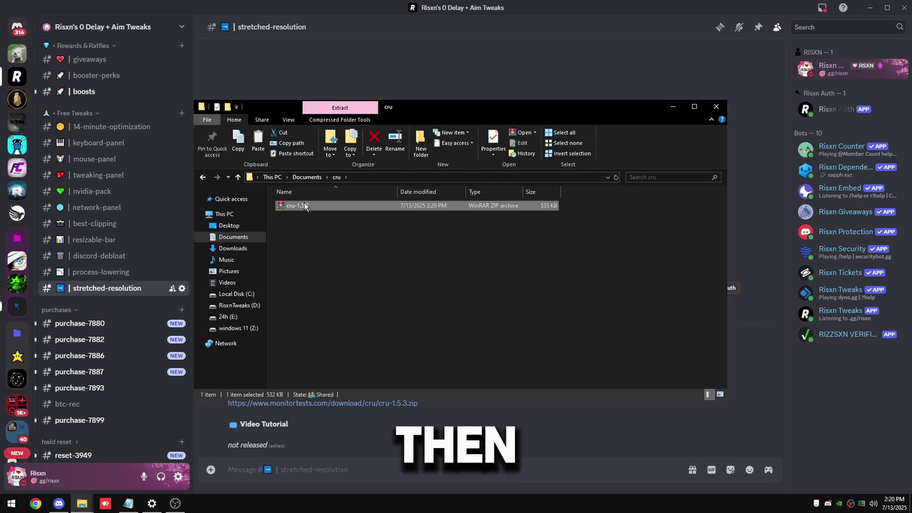
pyautogui.rightClick(304, 204)
pyautogui.click(330, 251)
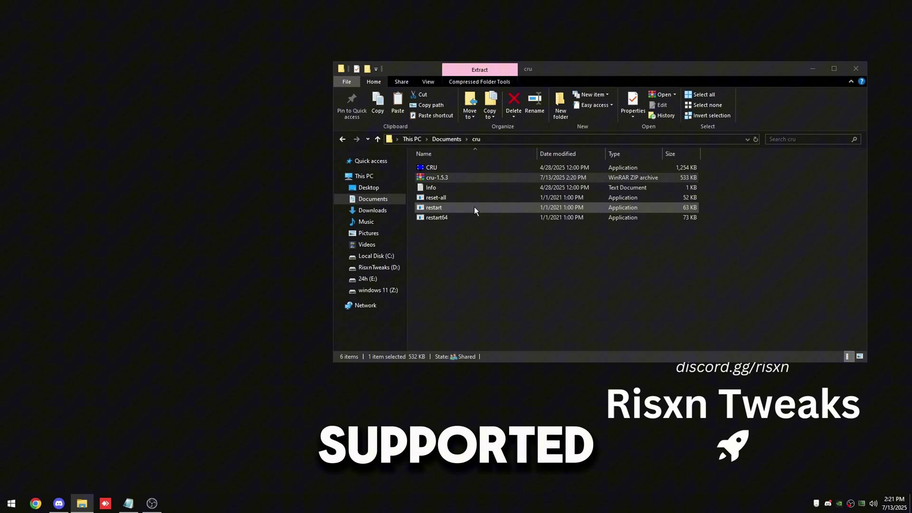
# Step: In NVIDIA Control Panel, give the Sceptre K27 Full-screen scaling performed on the Display
pyautogui.rightClick(136, 249)
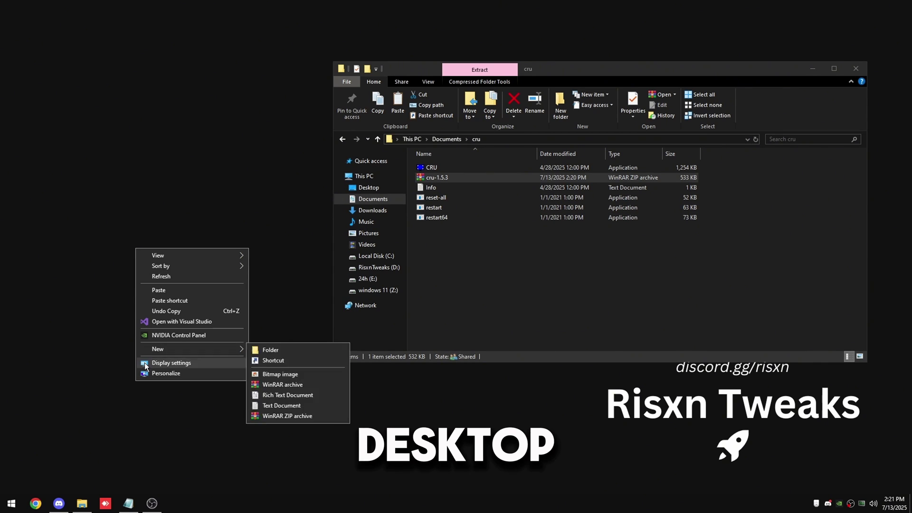
pyautogui.click(180, 338)
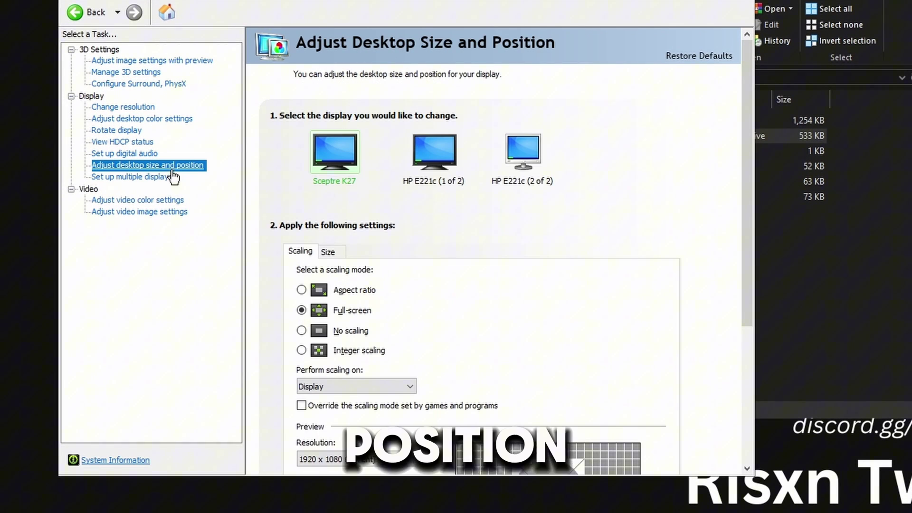
pyautogui.scroll(-1, 485, 281)
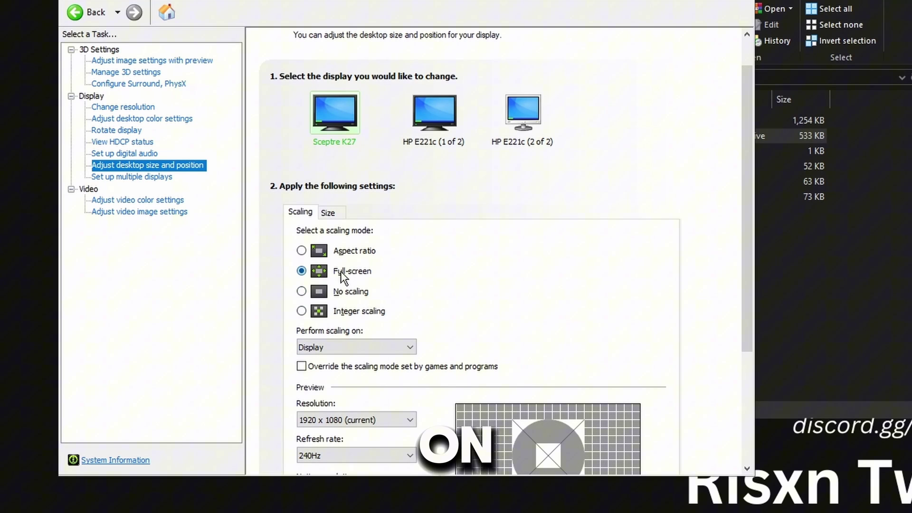
pyautogui.scroll(-1, 287, 310)
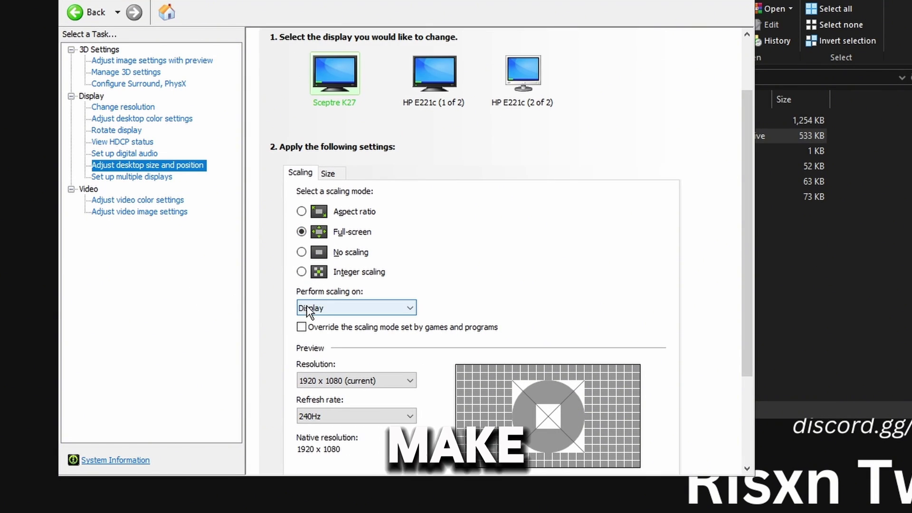
pyautogui.click(350, 310)
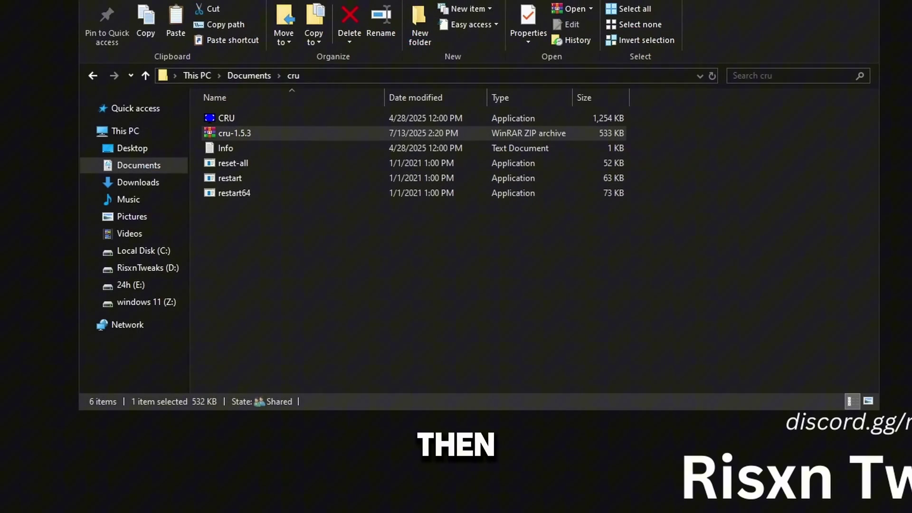
# Step: Open %localappdata%\FortniteGame\Saved\Config\WindowsClient in File Explorer
pyautogui.press('super+r')
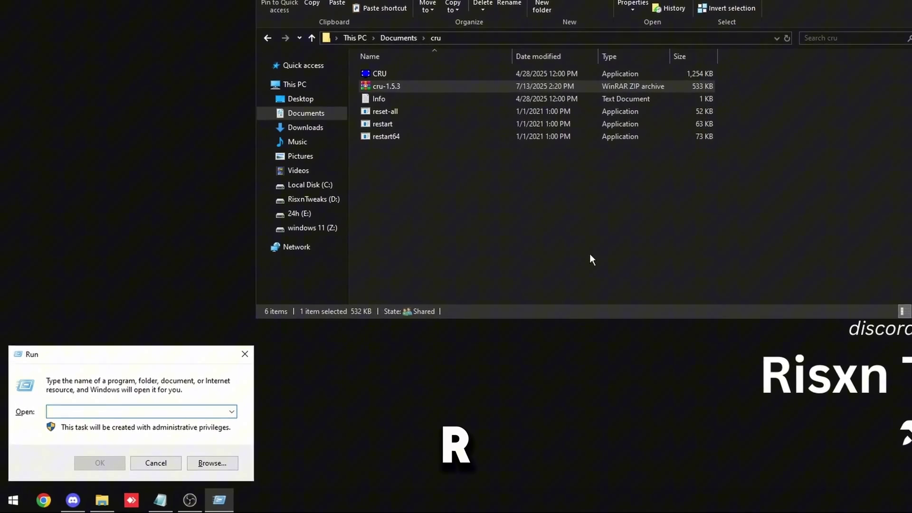
pyautogui.write('%localappdata%')
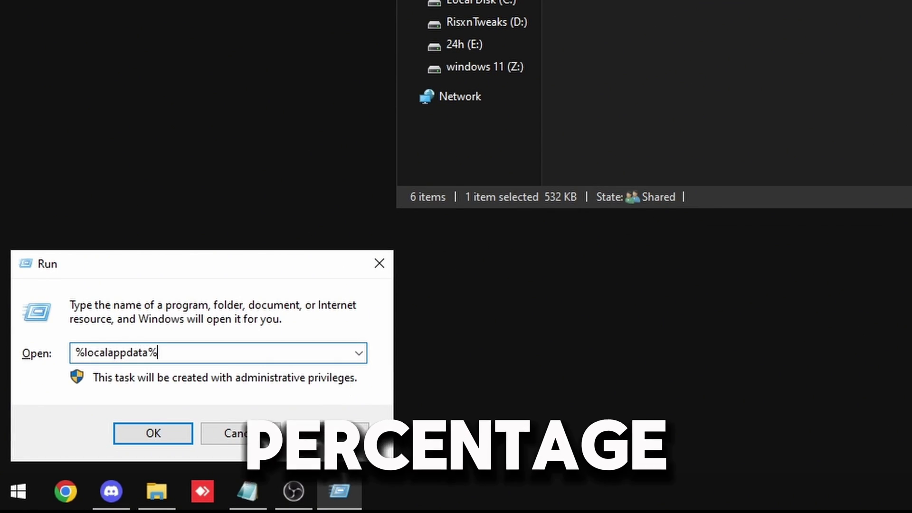
pyautogui.press('Return')
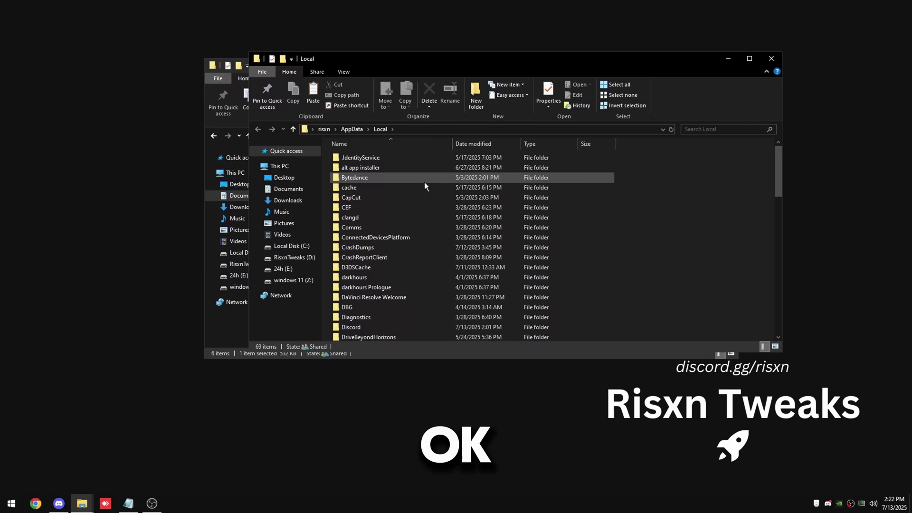
pyautogui.scroll(-7, 425, 209)
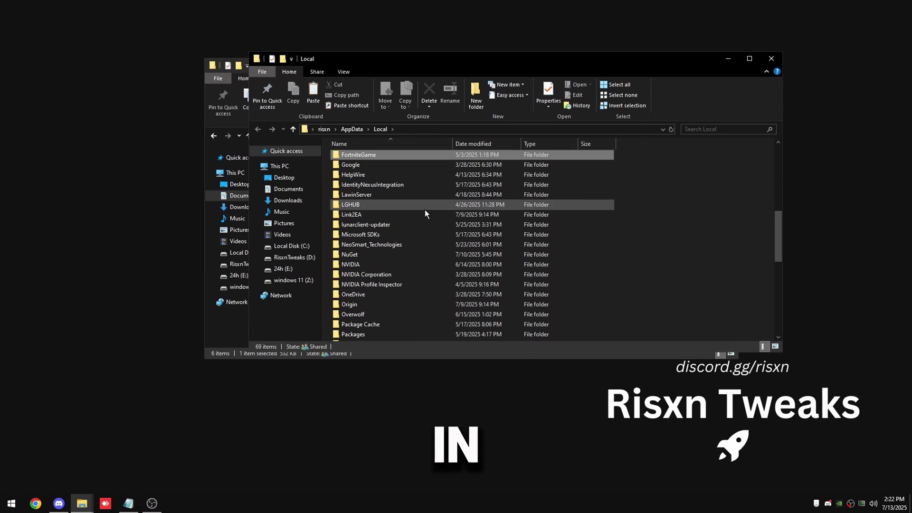
pyautogui.doubleClick(378, 154)
pyautogui.doubleClick(379, 155)
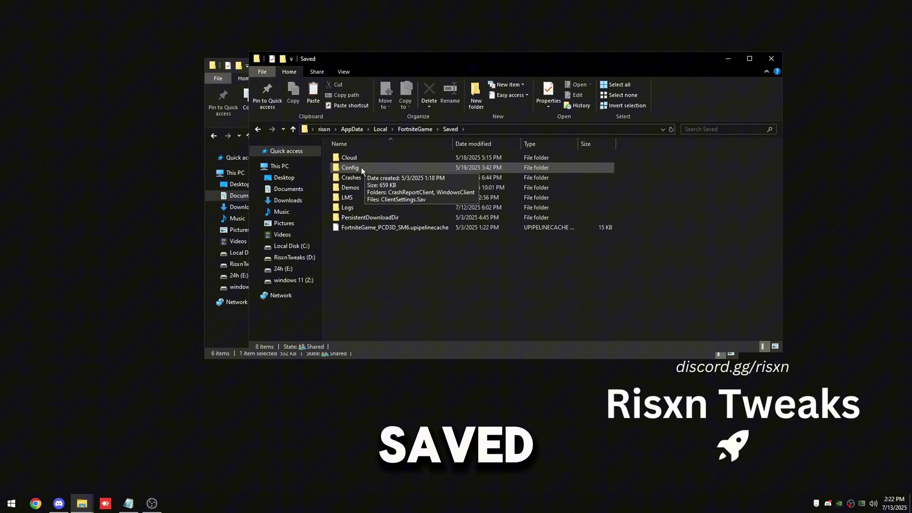
pyautogui.doubleClick(361, 167)
pyautogui.rightClick(361, 167)
pyautogui.doubleClick(357, 168)
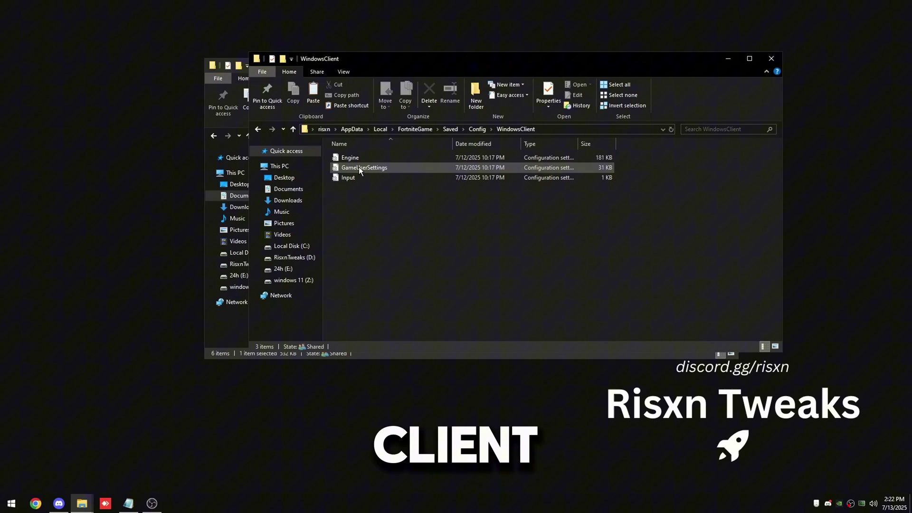
# Step: Check GameUserSettings properties to confirm Read-only is off, leaving them unchanged
pyautogui.rightClick(359, 168)
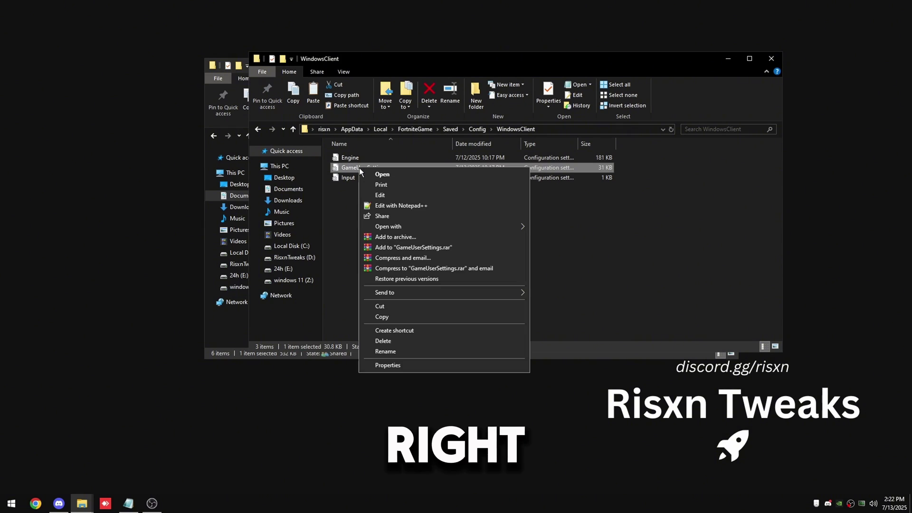
pyautogui.click(387, 365)
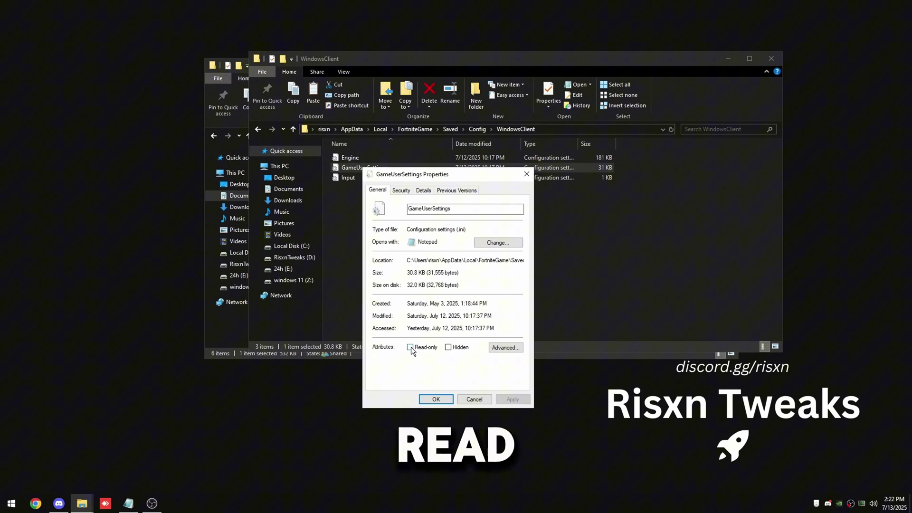
pyautogui.click(474, 399)
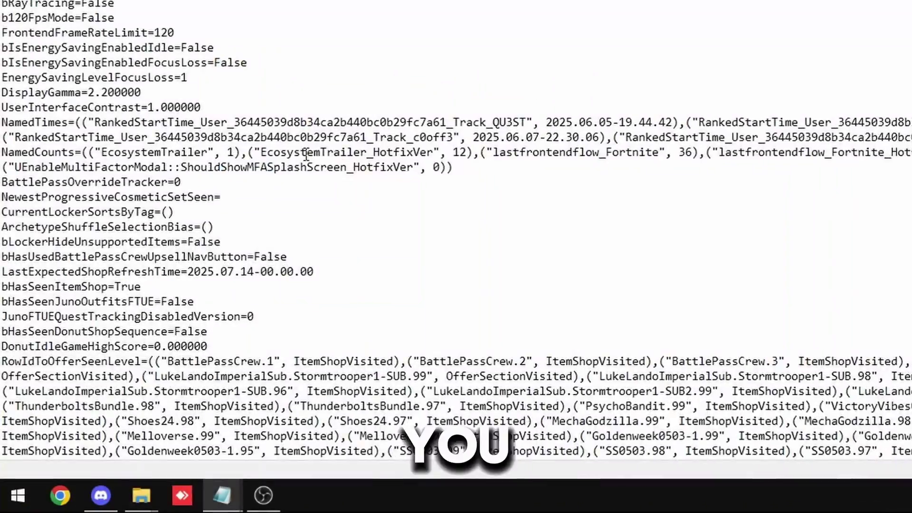
# Step: Change LastUserConfirmedDesiredScreenHeight from 1050 to 1080 in GameUserSettings.ini
pyautogui.scroll(-20, 249, 138)
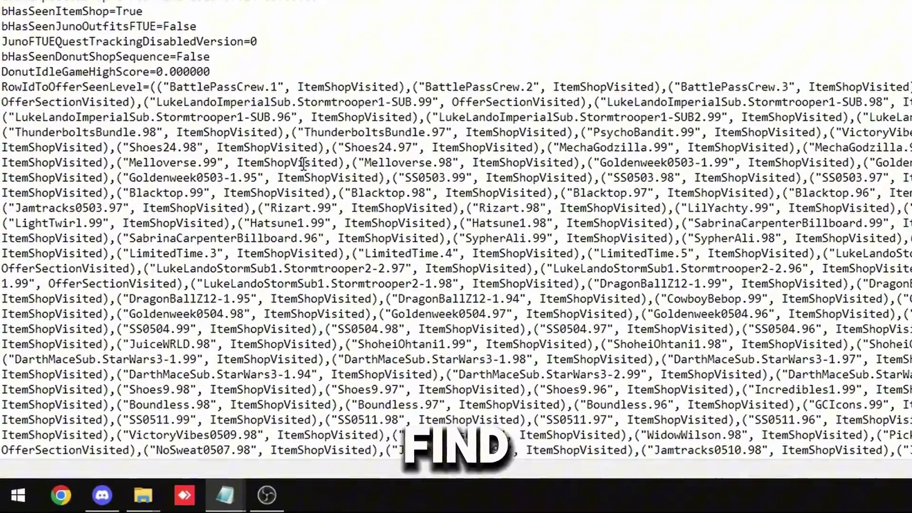
pyautogui.scroll(-7, 249, 138)
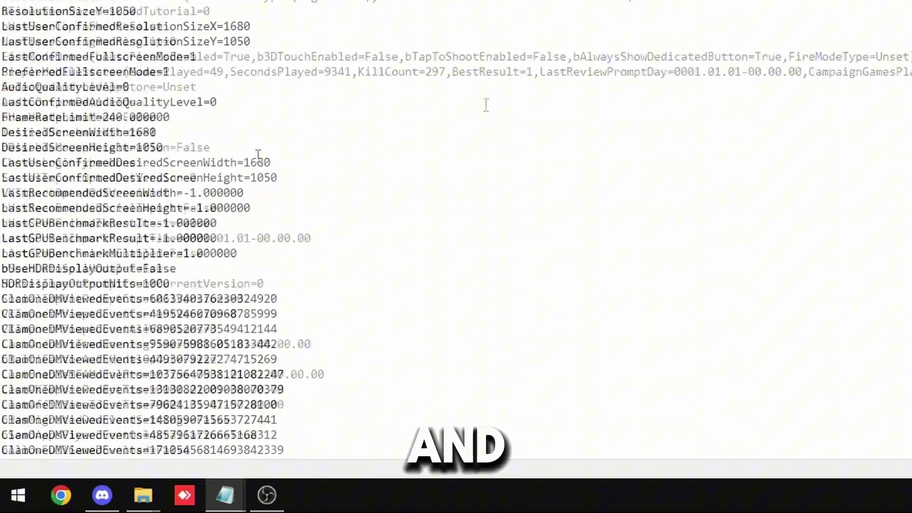
pyautogui.moveTo(244, 162); pyautogui.dragTo(271, 163)
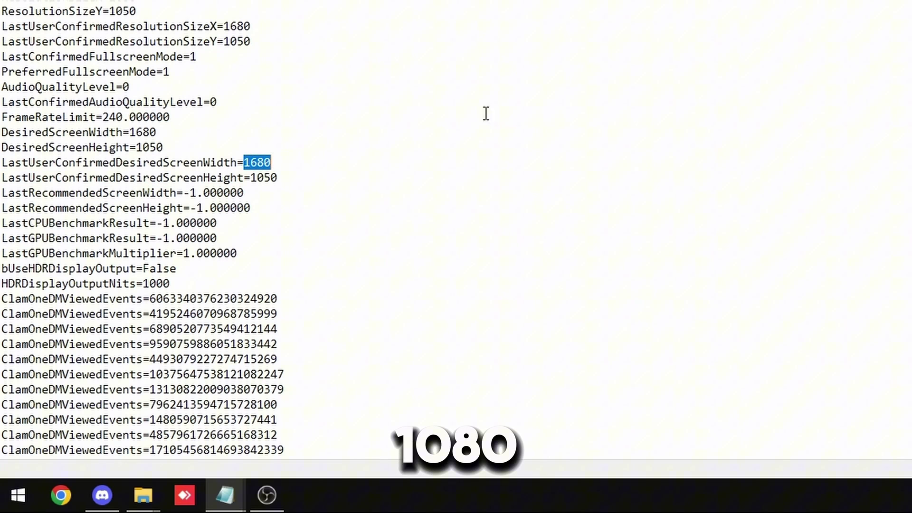
pyautogui.tripleClick(291, 175)
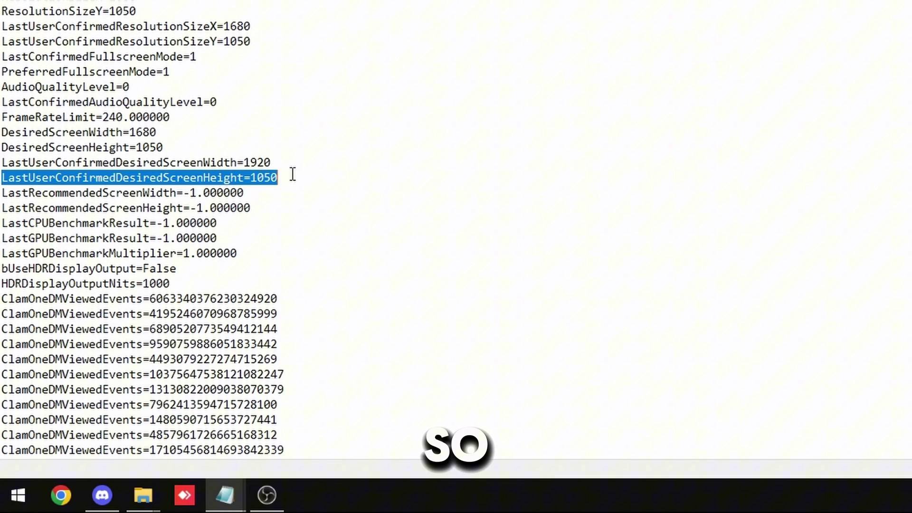
pyautogui.press('BackSpace')
pyautogui.hotkey('ctrl', 'z')
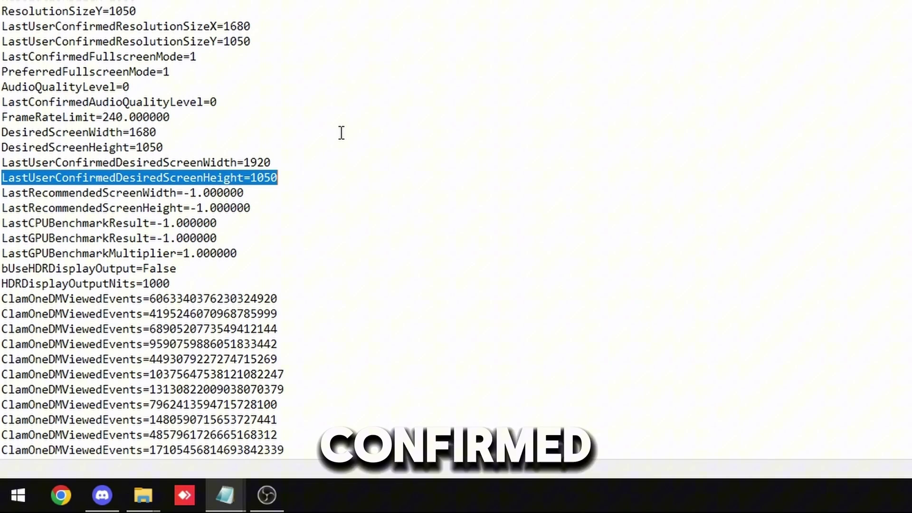
pyautogui.press('End')
pyautogui.press('BackSpace')
pyautogui.press('BackSpace')
pyautogui.press('BackSpace')
pyautogui.press('BackSpace')
pyautogui.write('1080')
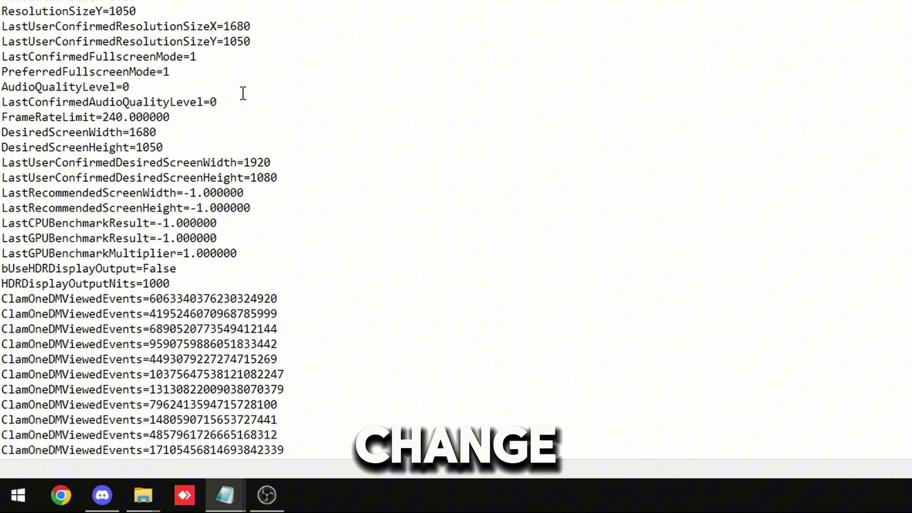
pyautogui.tripleClick(155, 133)
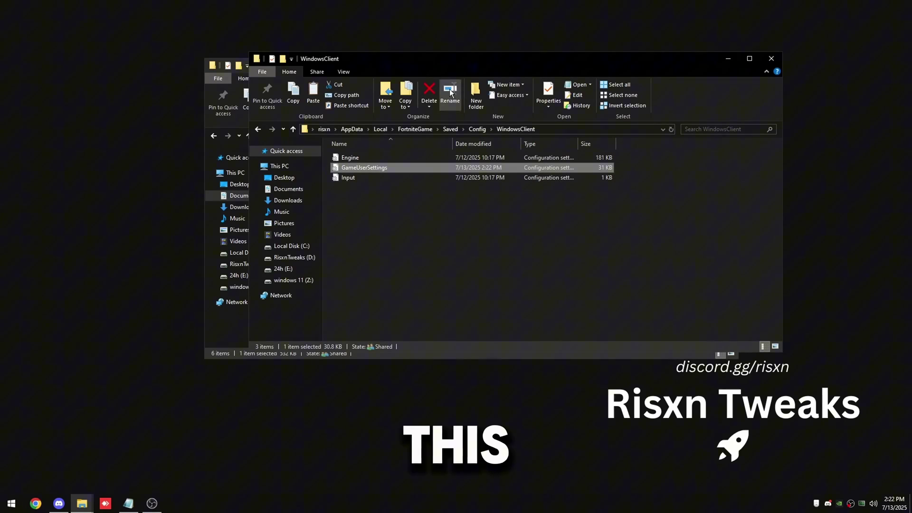
# Step: Run CRU.exe as administrator and select SPT0AA4 - Sceptre K27 (active) as the monitor
pyautogui.click(772, 59)
pyautogui.moveTo(471, 72); pyautogui.dragTo(494, 66)
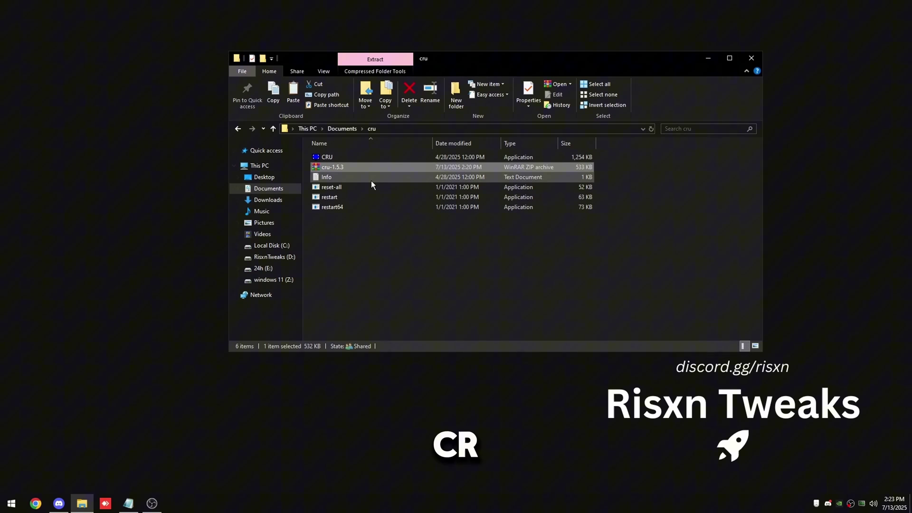
pyautogui.rightClick(365, 159)
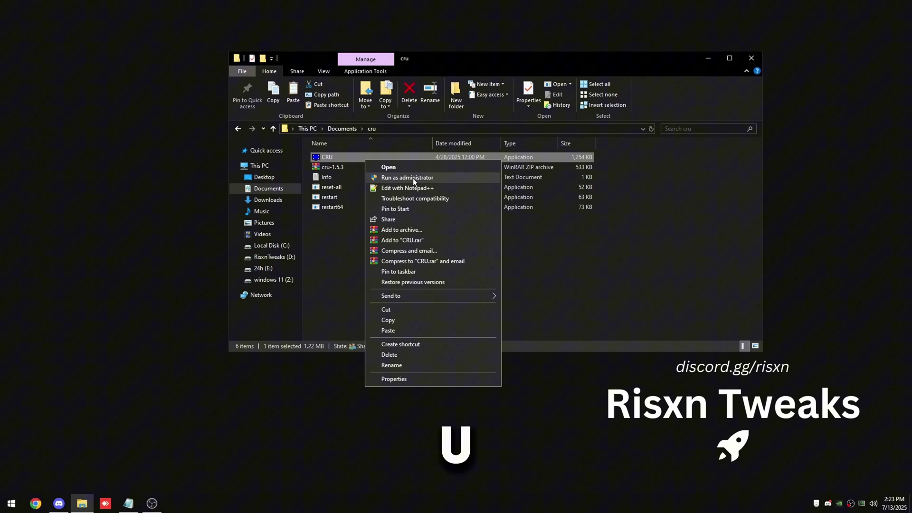
pyautogui.click(411, 178)
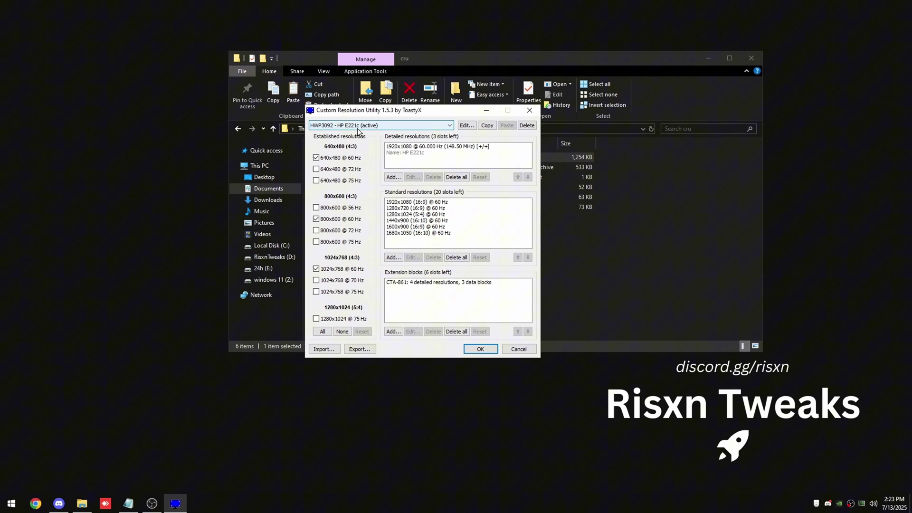
pyautogui.click(364, 125)
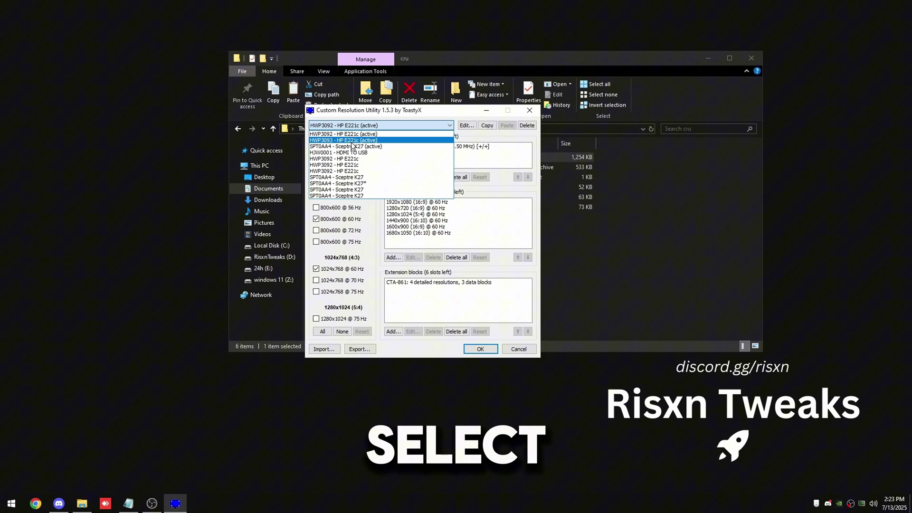
pyautogui.click(364, 147)
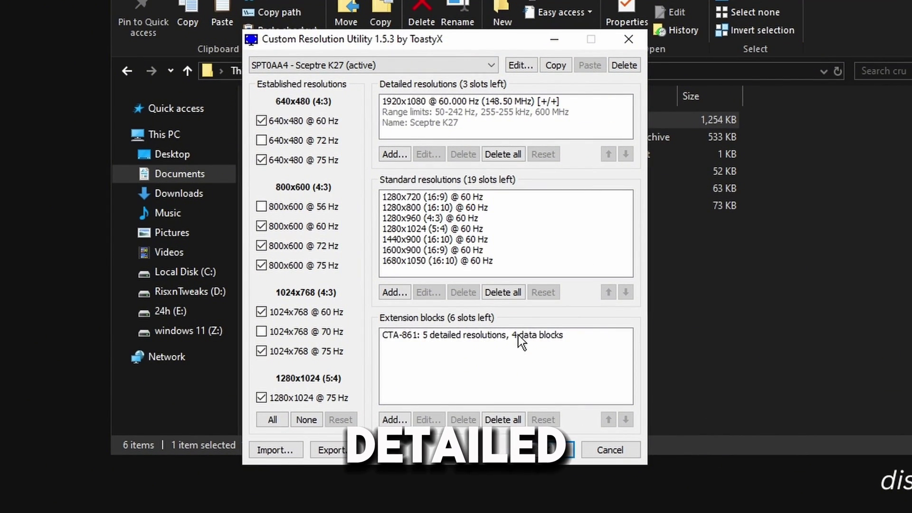
# Step: Copy the 1920x1080 @ 240.299 Hz timing from the CTA-861 extension block's detailed resolutions
pyautogui.click(518, 335)
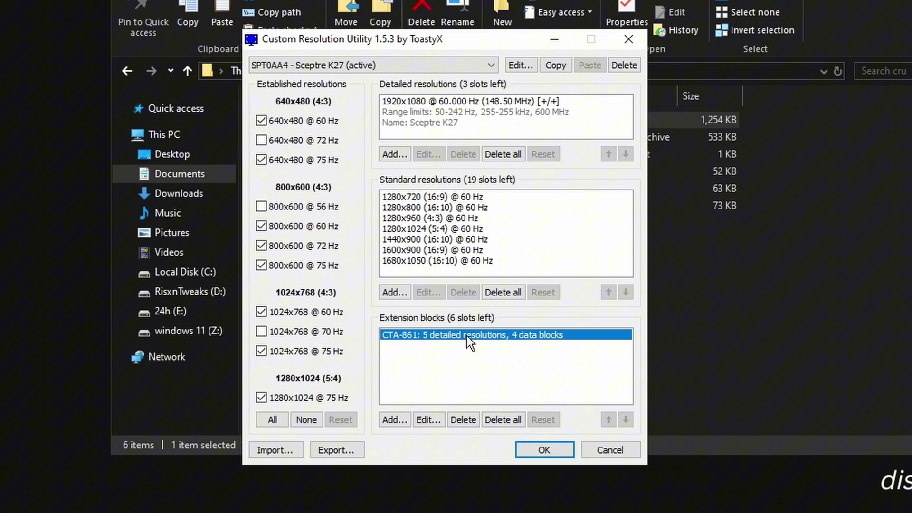
pyautogui.click(428, 420)
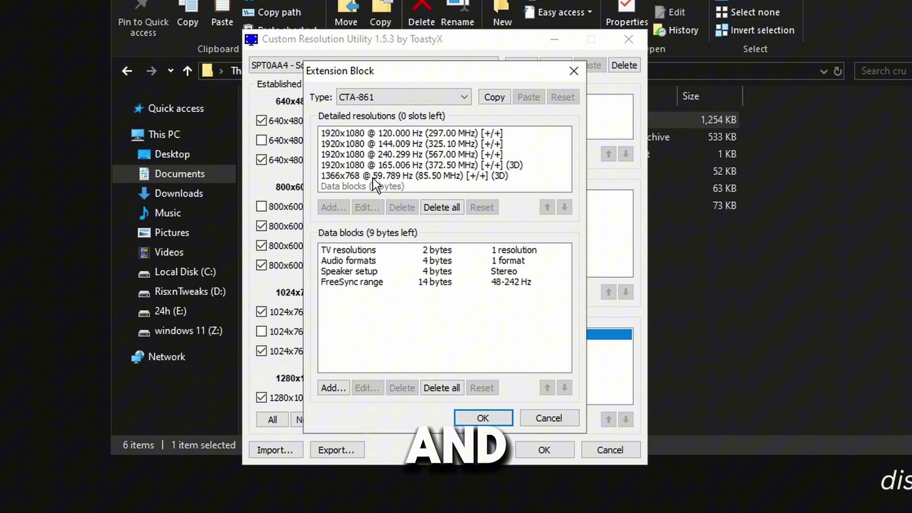
pyautogui.click(370, 154)
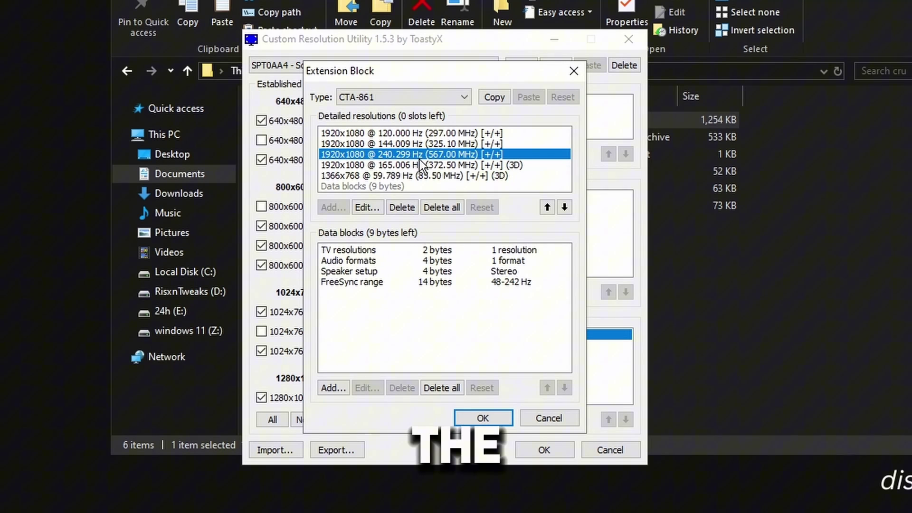
pyautogui.click(372, 210)
pyautogui.click(508, 113)
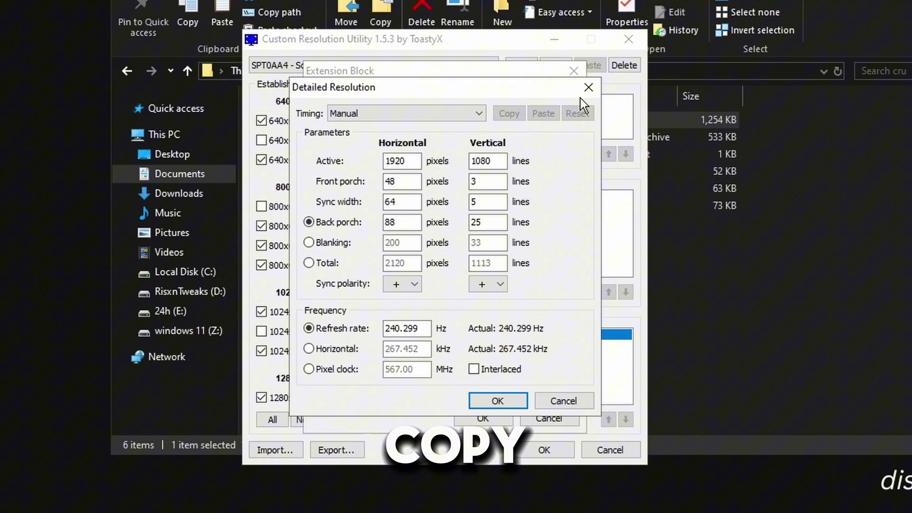
pyautogui.click(588, 87)
pyautogui.click(574, 71)
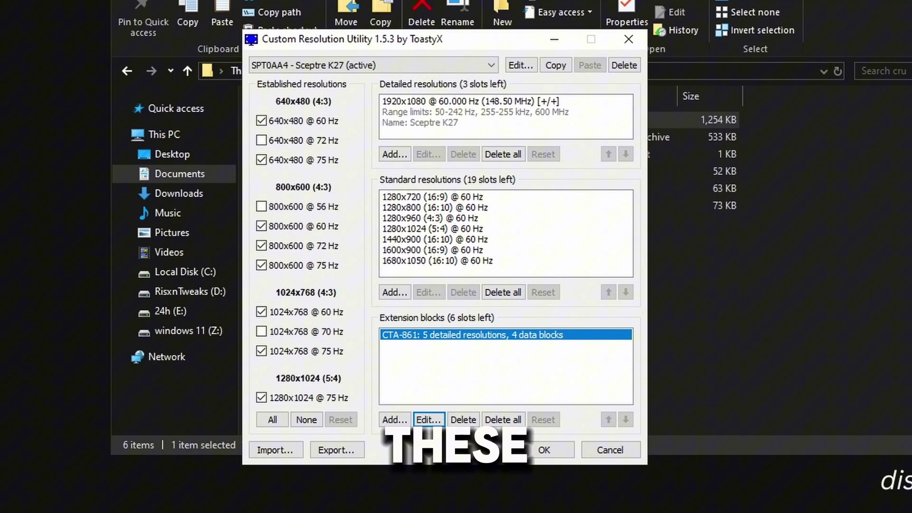
# Step: Delete the CTA-861 extension block and clear all established, standard and detailed resolutions
pyautogui.click(507, 421)
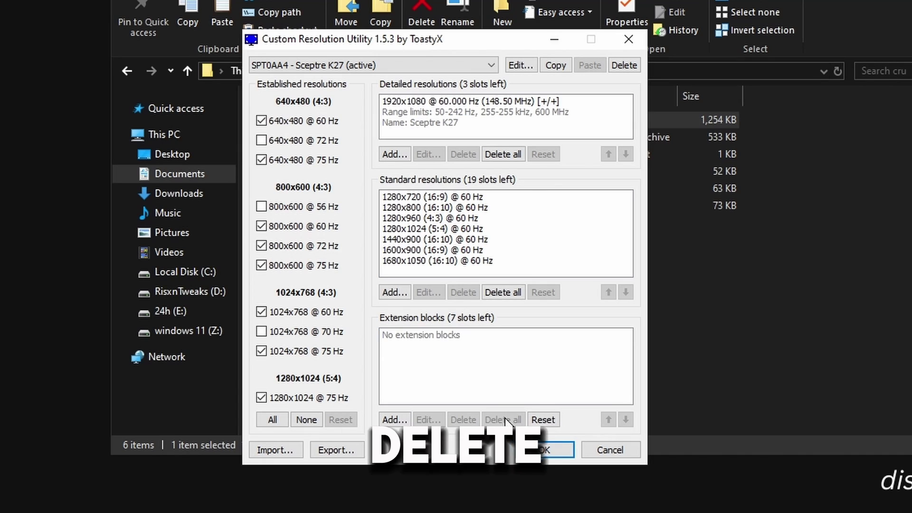
pyautogui.click(305, 420)
pyautogui.click(508, 293)
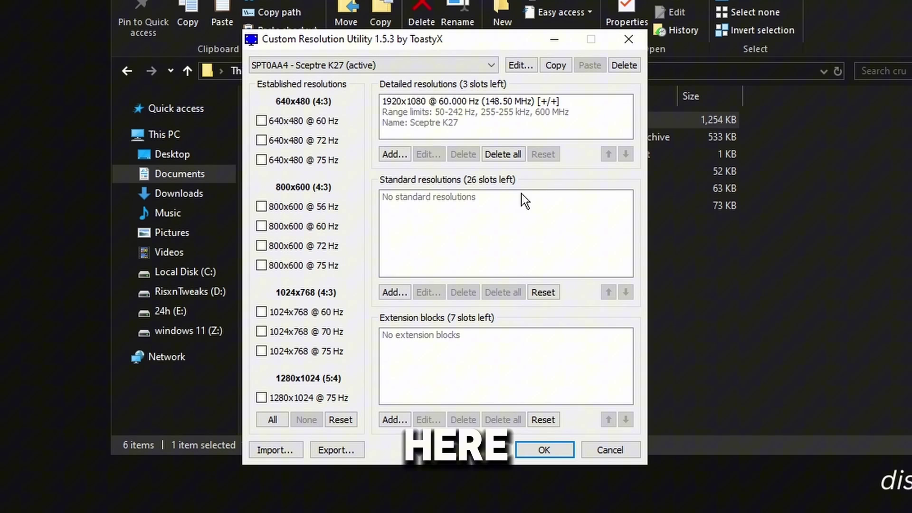
pyautogui.click(505, 154)
# Step: Add a detailed resolution from the pasted 240 Hz timing with active width 1750
pyautogui.click(394, 154)
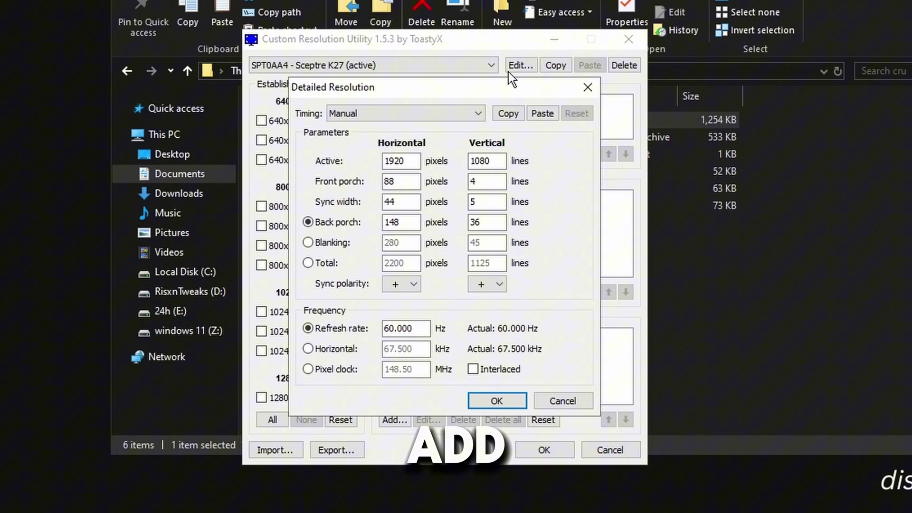
pyautogui.click(542, 113)
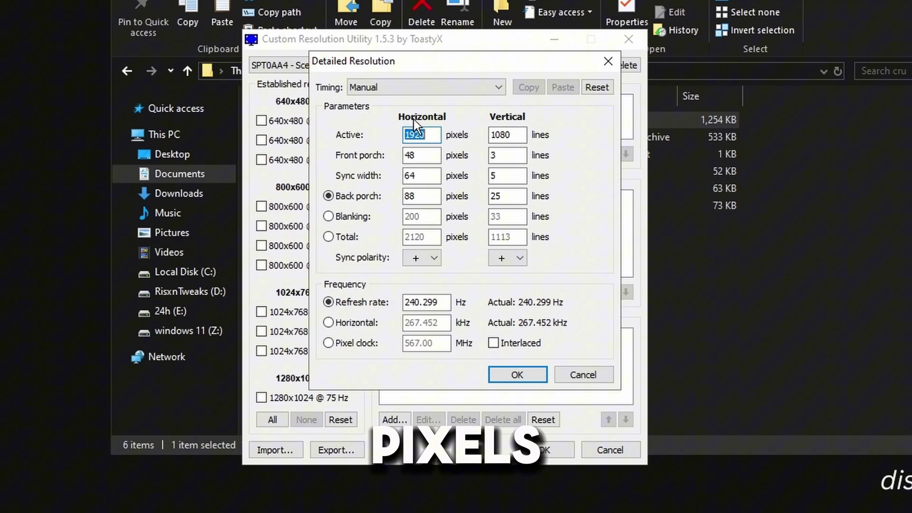
pyautogui.write('17509')
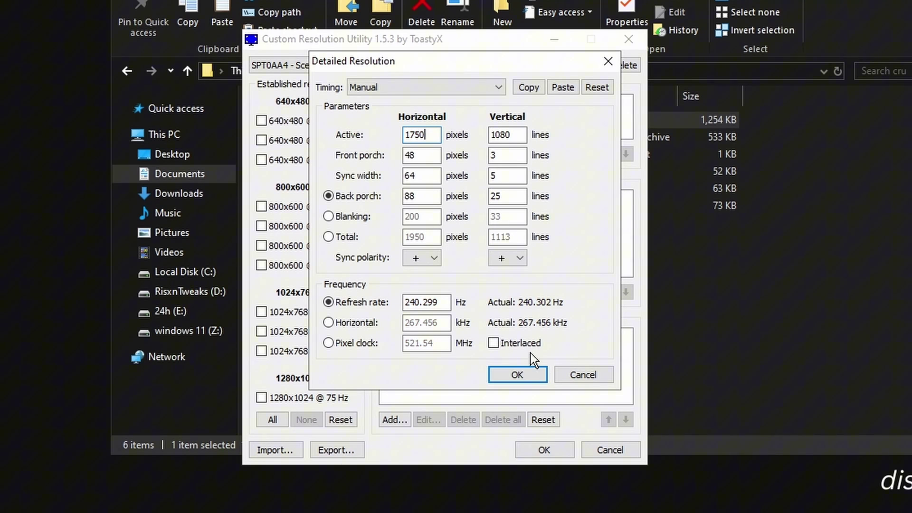
pyautogui.moveTo(410, 69); pyautogui.dragTo(580, 5)
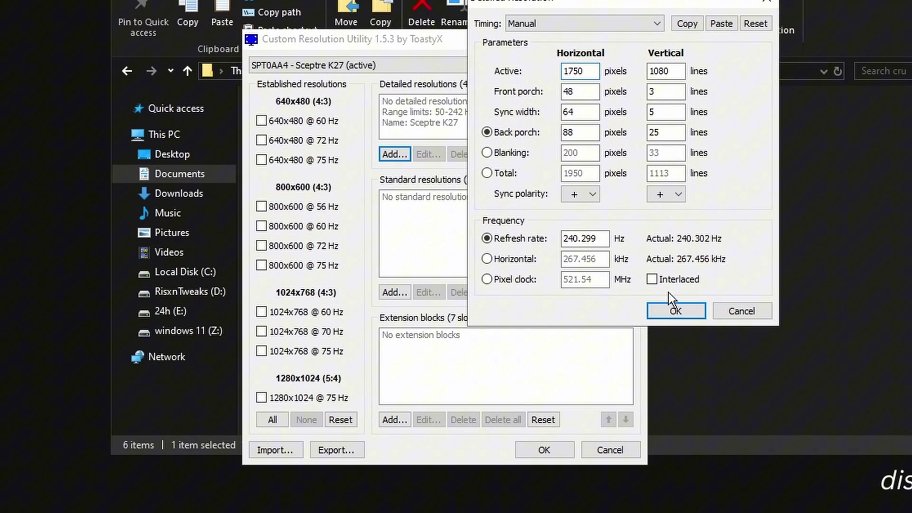
pyautogui.click(668, 313)
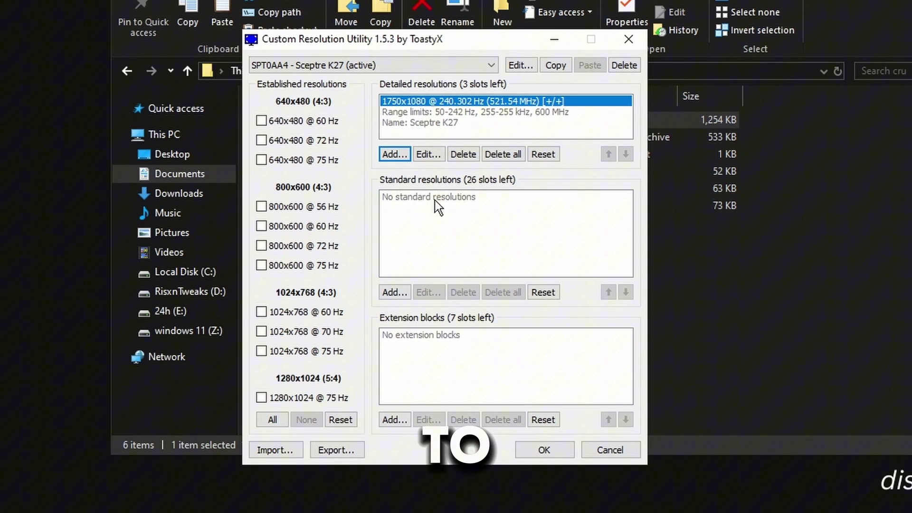
# Step: Add a 1920x1080 (16:9) 60 Hz standard resolution
pyautogui.click(400, 292)
pyautogui.click(435, 238)
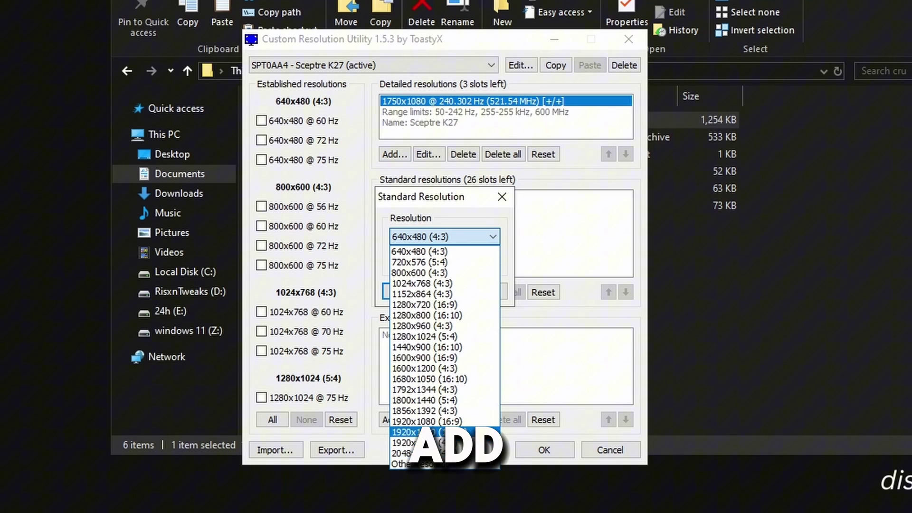
pyautogui.click(425, 421)
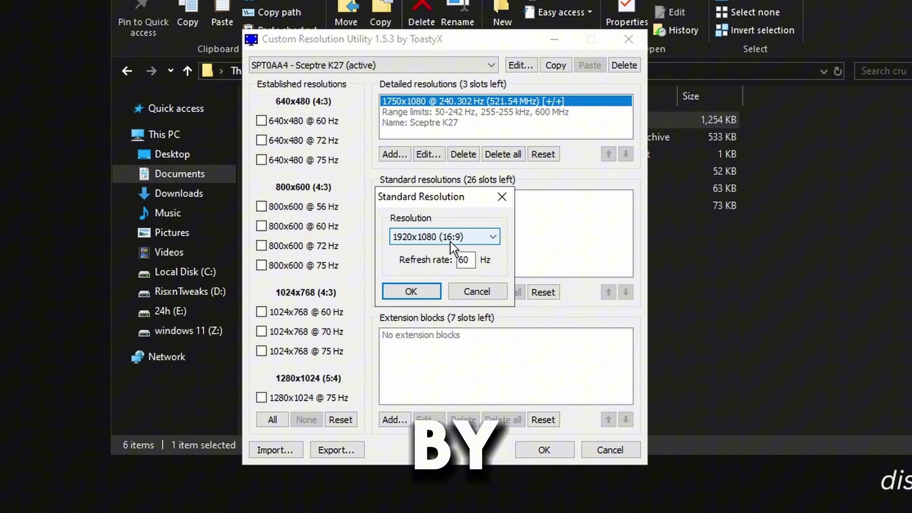
pyautogui.click(423, 293)
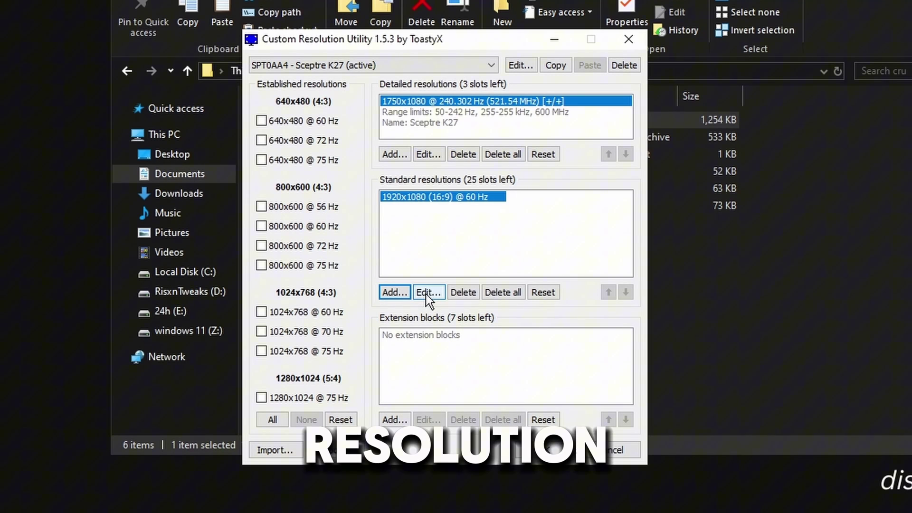
pyautogui.moveTo(404, 42); pyautogui.dragTo(434, 0)
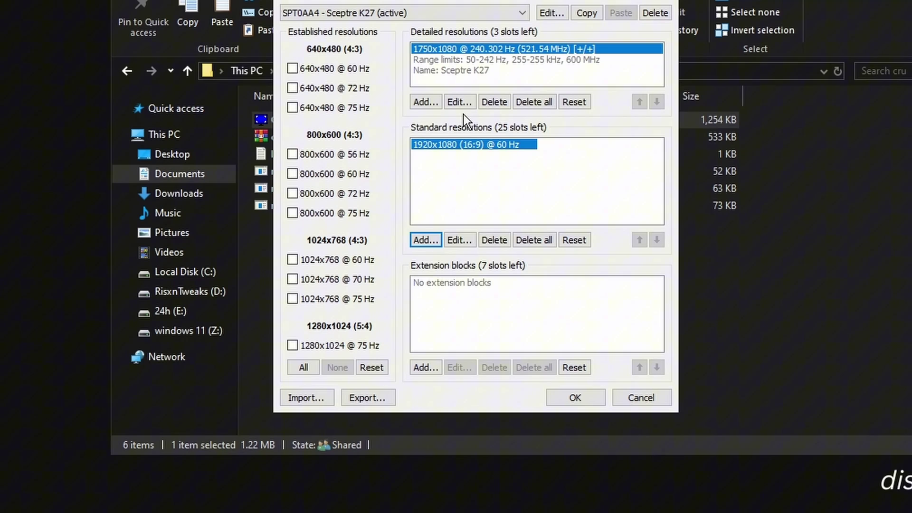
pyautogui.click(506, 163)
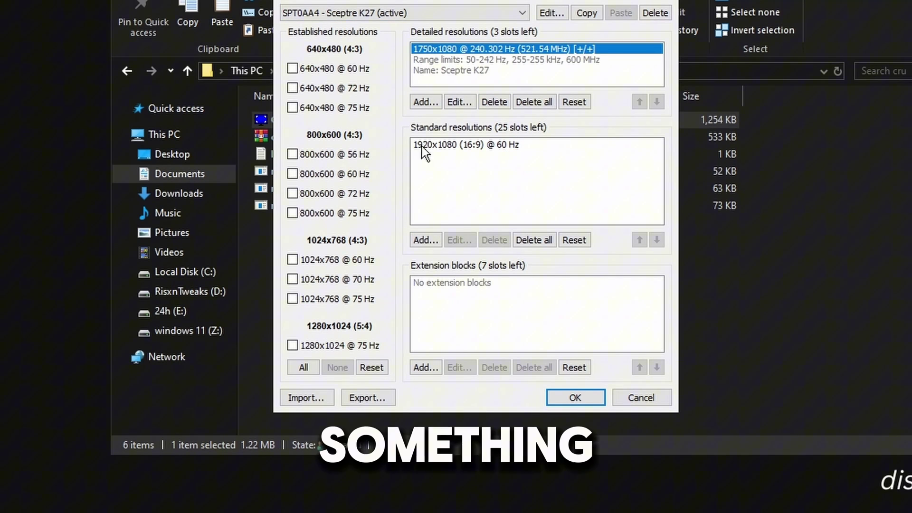
# Step: Save the CRU changes, run restart64 as administrator, and dismiss the Restart 1.5 confirmation
pyautogui.click(576, 397)
pyautogui.click(289, 205)
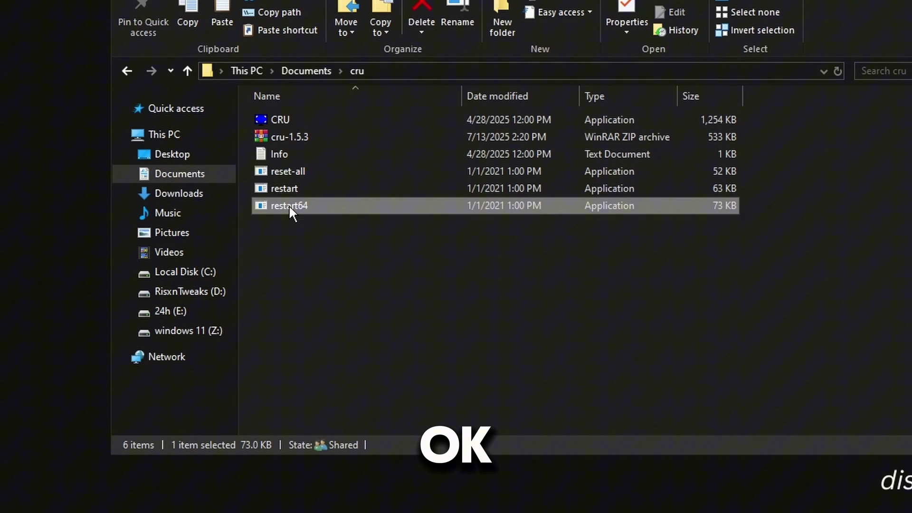
pyautogui.rightClick(290, 206)
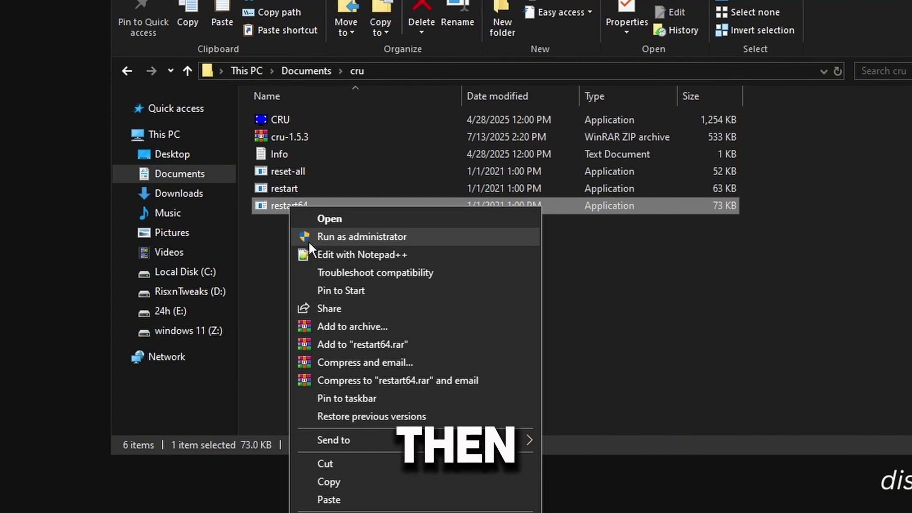
pyautogui.click(398, 237)
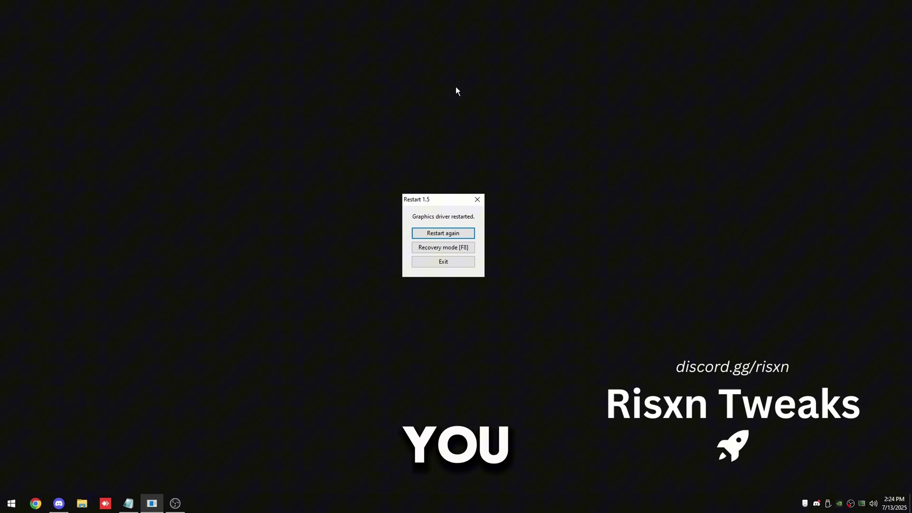
pyautogui.moveTo(427, 200); pyautogui.dragTo(398, 118)
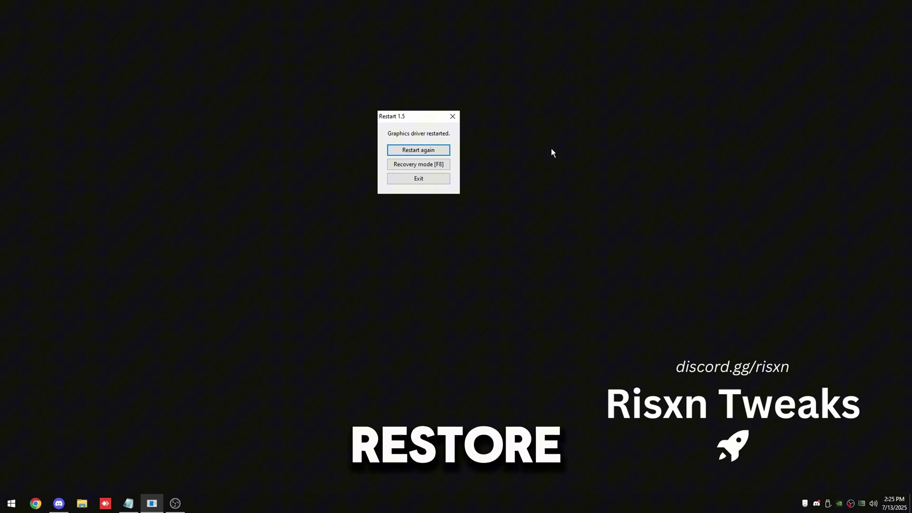
pyautogui.moveTo(407, 118); pyautogui.dragTo(398, 141)
pyautogui.click(444, 150)
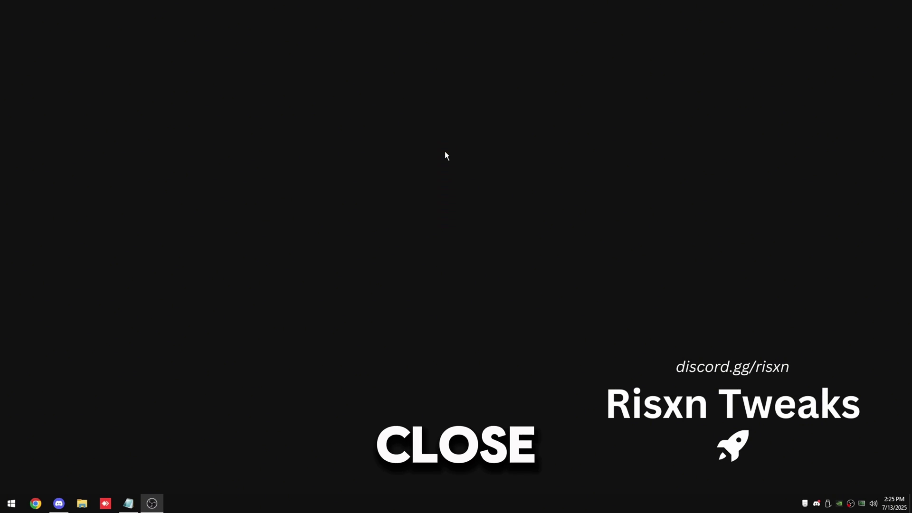
# Step: Go from the desktop's Display settings to Advanced display settings for the Sceptre K27
pyautogui.rightClick(358, 172)
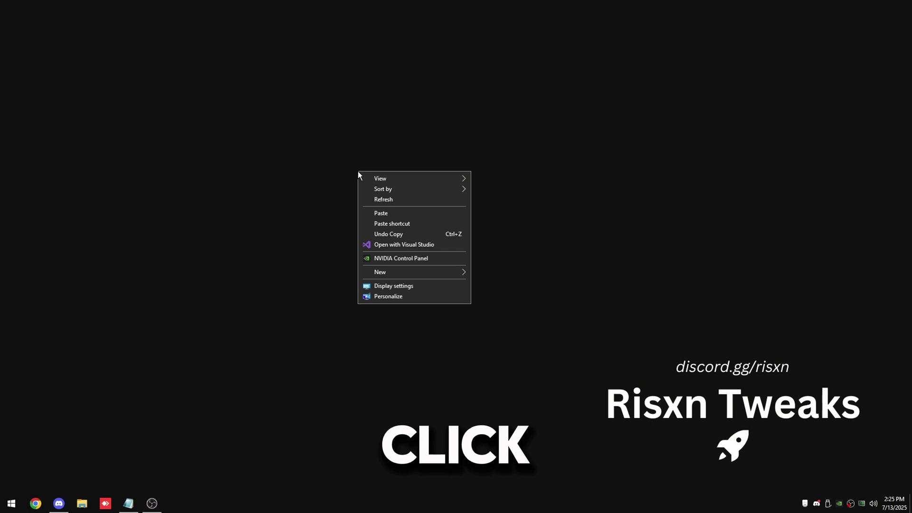
pyautogui.click(412, 286)
pyautogui.moveTo(336, 22); pyautogui.dragTo(338, 4)
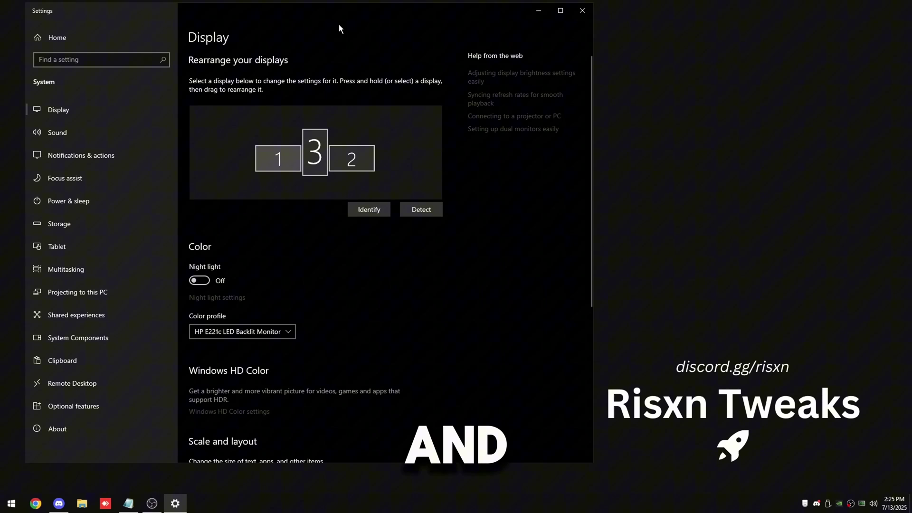
pyautogui.moveTo(591, 158); pyautogui.dragTo(576, 352)
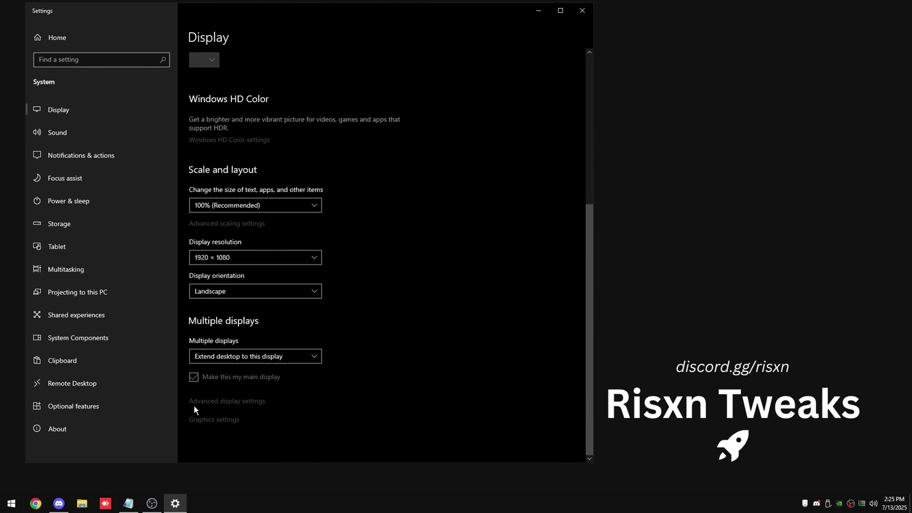
pyautogui.click(230, 401)
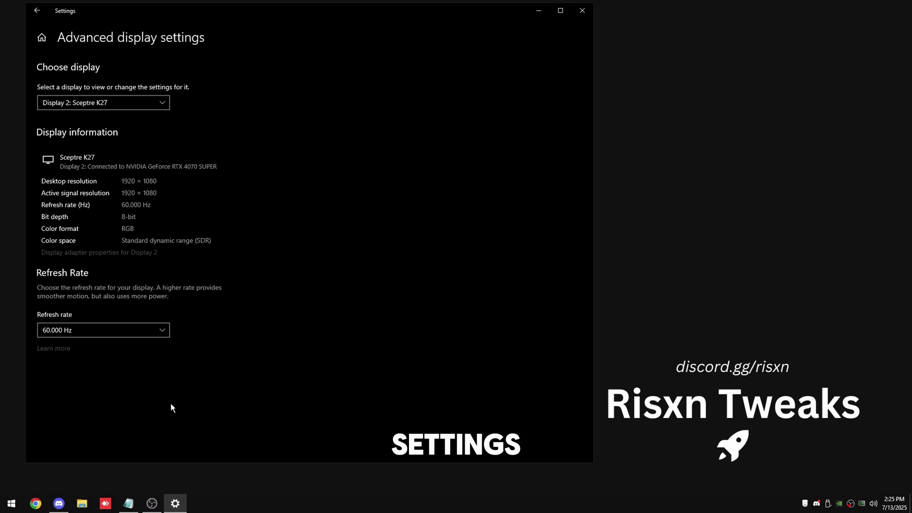
# Step: Choose 1750 by 1080, True Color (32 bit), 240 Hertz from Display 2's full mode list
pyautogui.click(116, 255)
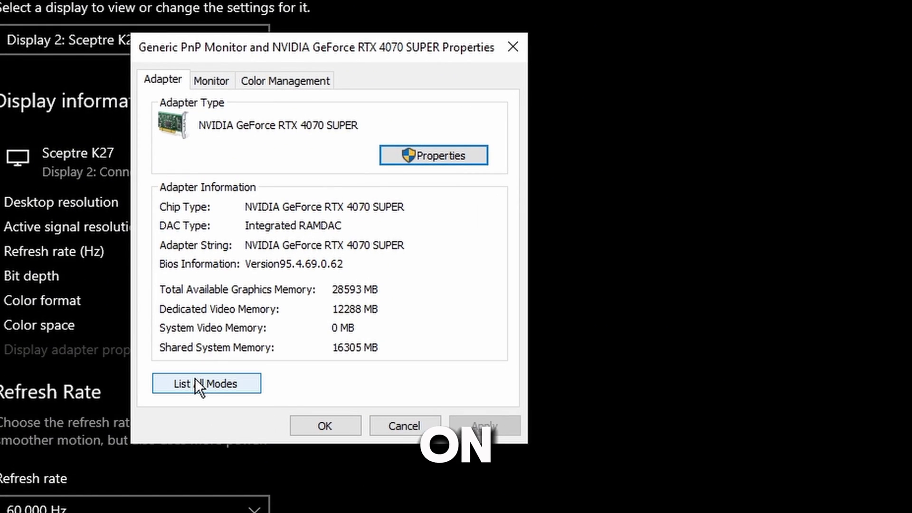
pyautogui.click(188, 365)
pyautogui.moveTo(449, 226); pyautogui.dragTo(460, 262)
pyautogui.click(181, 264)
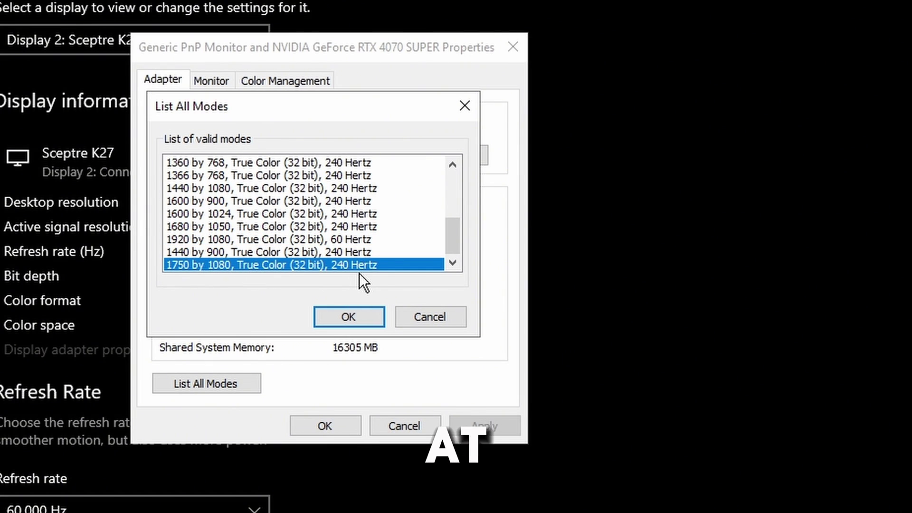
pyautogui.click(349, 317)
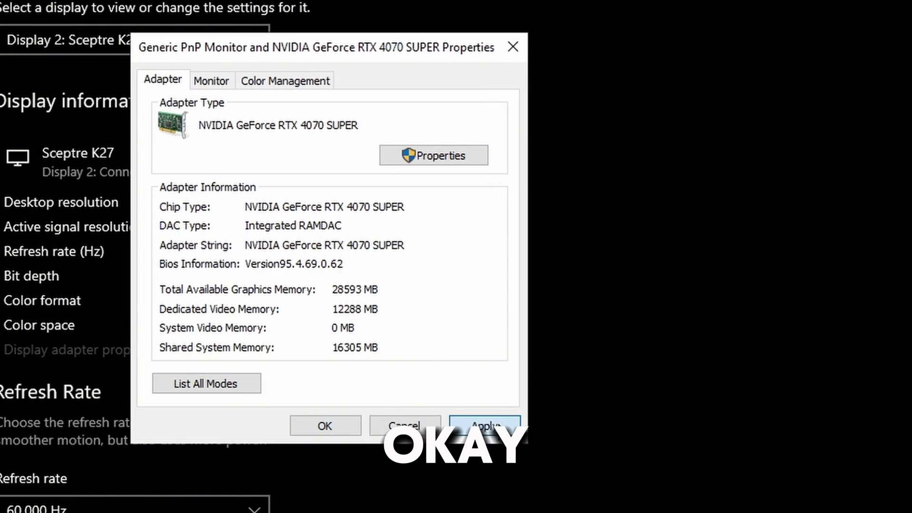